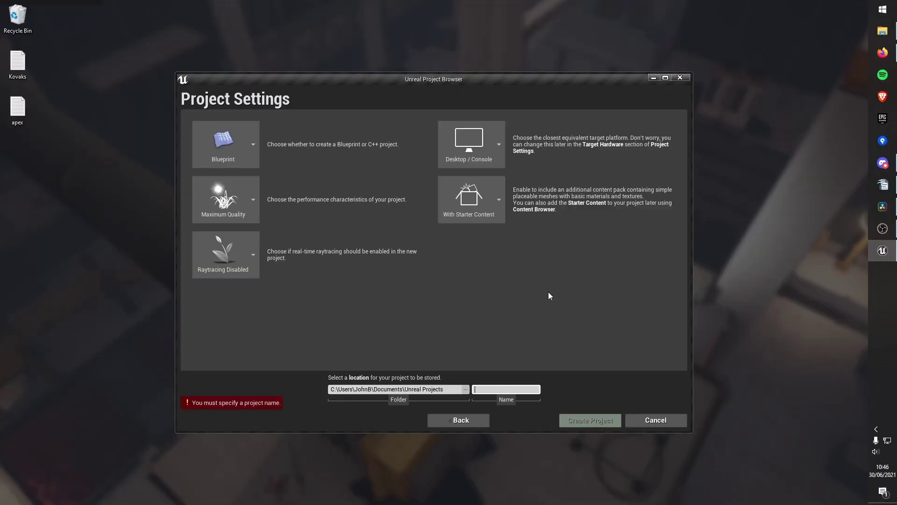
Name the new first-person project 'ahahhasgg8122' and add a Cylinder brush to the level.
click(537, 330)
text(ahahhasgg8122)
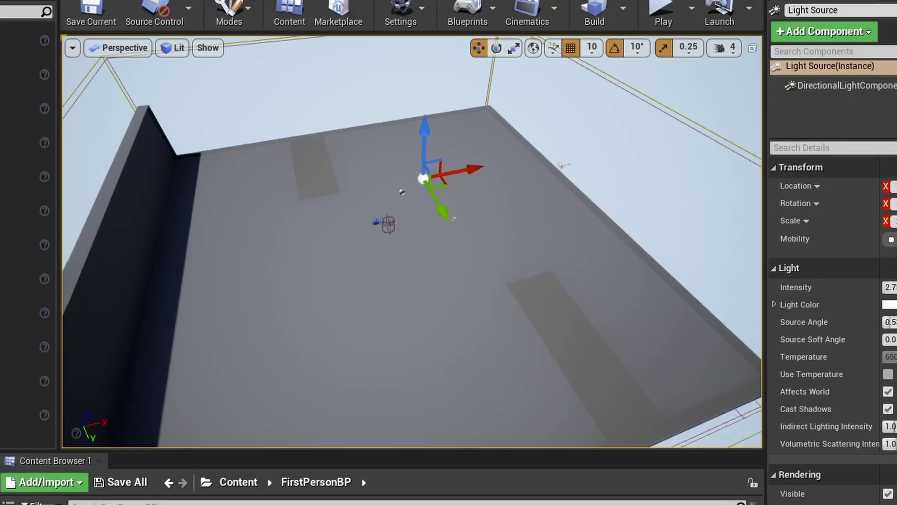
click(16, 122)
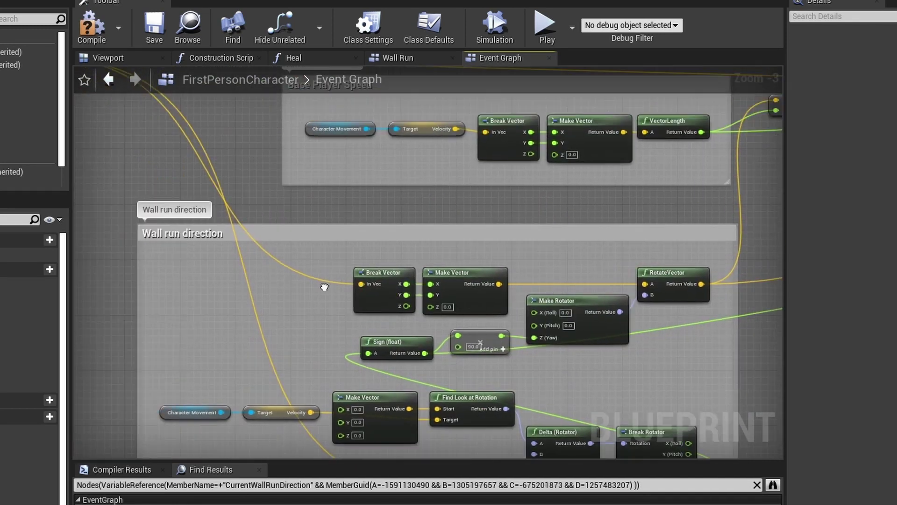
Select the vector and rotator nodes of the wall run direction logic in the Event Graph.
drag(603, 250, 357, 302)
scroll(240, 211, down, 1)
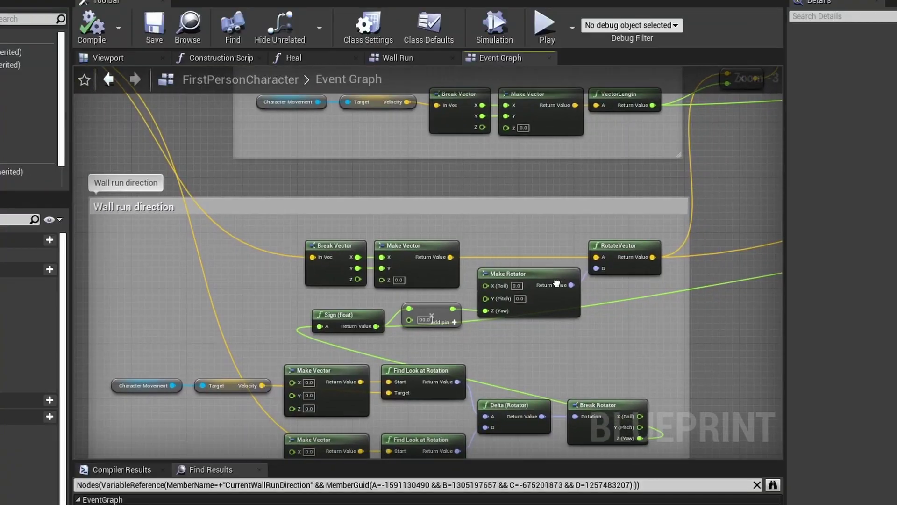
scroll(493, 306, up, 1)
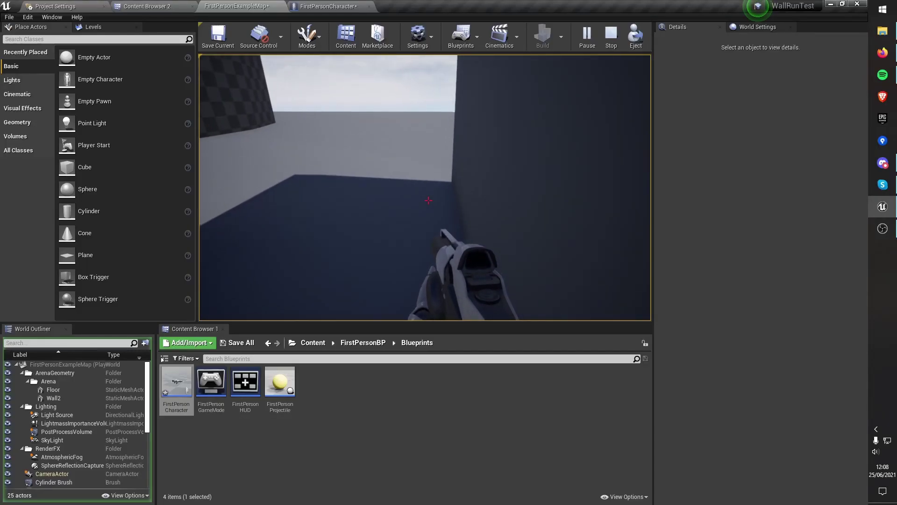
key(space)
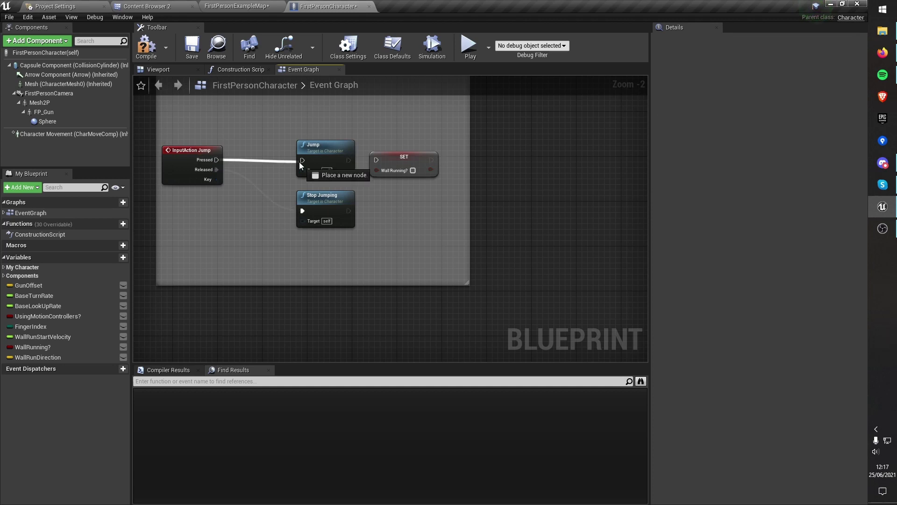
Move Stop Jumping down and shift Jump and SET right to make room after the jump event.
scroll(381, 164, down, 2)
scroll(441, 223, up, 3)
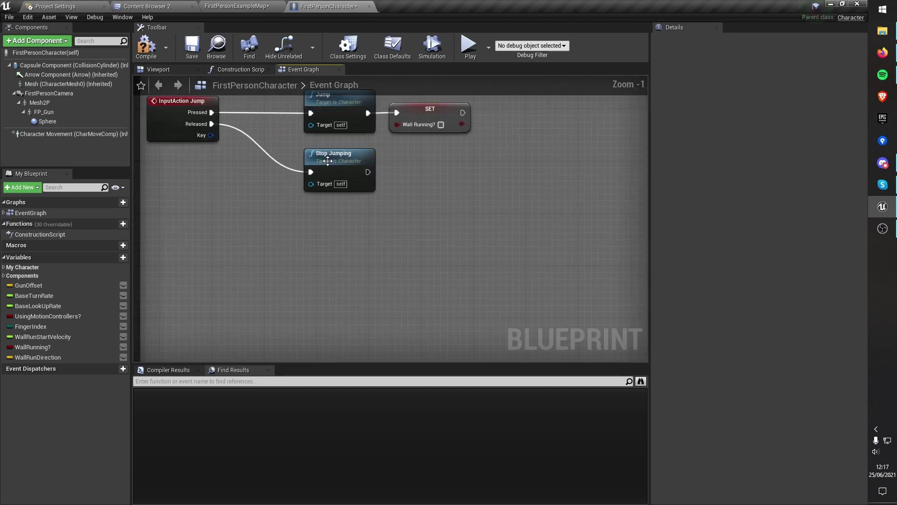
drag(323, 156, 341, 243)
right_drag(420, 211, 420, 283)
click(370, 171)
drag(371, 171, 483, 165)
Branch Jump Pressed on Wall Running?, with True going to SET and False to Jump.
drag(204, 182, 276, 189)
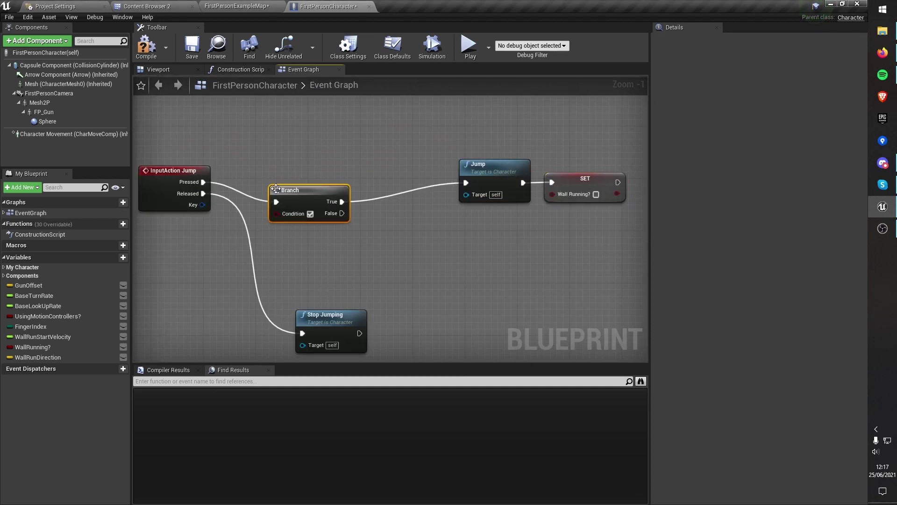
drag(22, 354, 280, 199)
right_drag(281, 199, 128, 196)
click(316, 180)
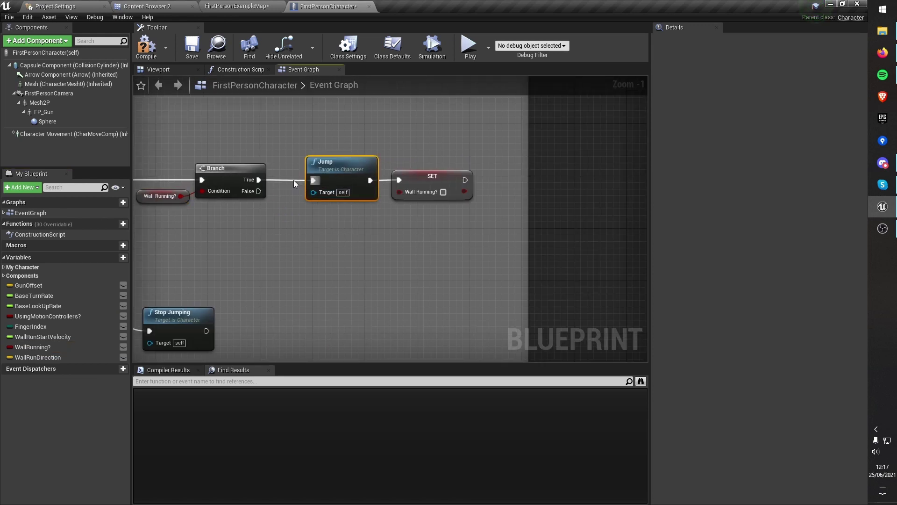
alt+click(384, 181)
drag(349, 169, 328, 234)
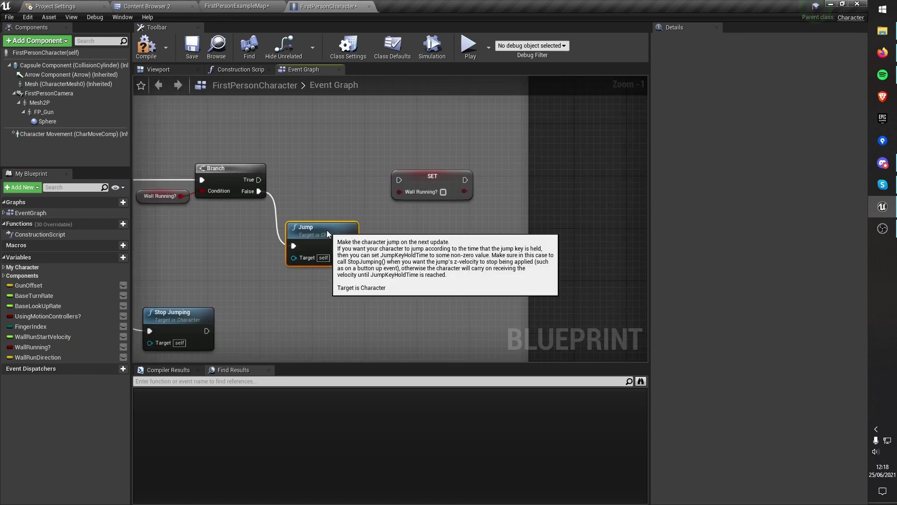
drag(260, 183, 260, 183)
drag(433, 176, 334, 176)
Add a Character Movement reference and search its actions for 'lau'.
drag(322, 220, 329, 221)
drag(72, 133, 487, 198)
text(lau)
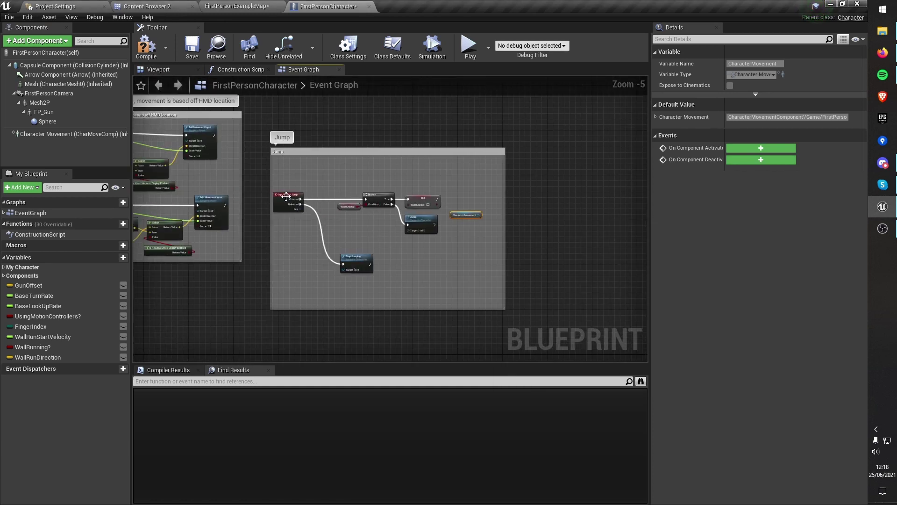
scroll(390, 220, up, 3)
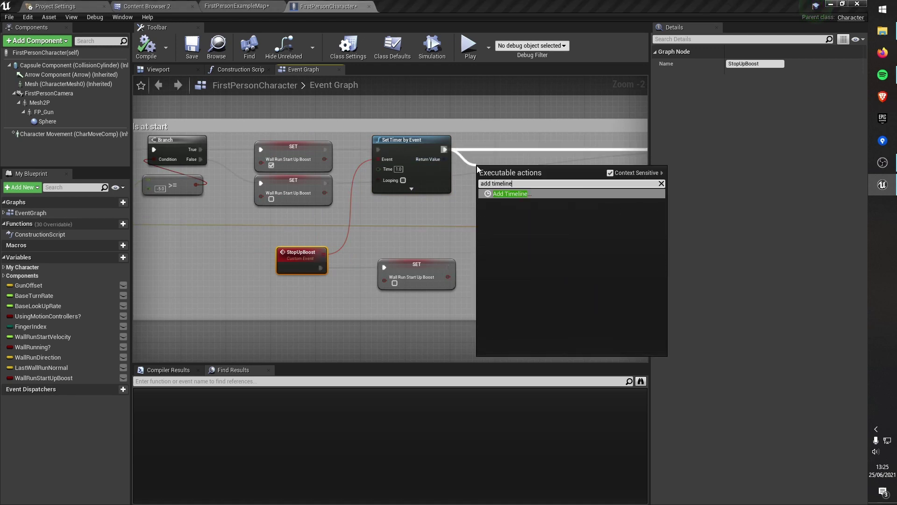
Inspect the camera-tilt timeline's track, then walk the character forward in the running level.
double_click(515, 183)
click(318, 69)
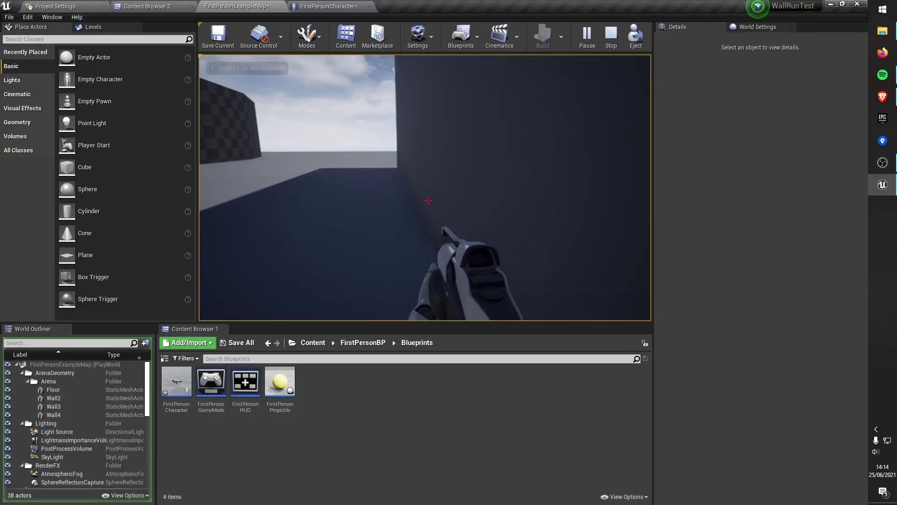
key(w)
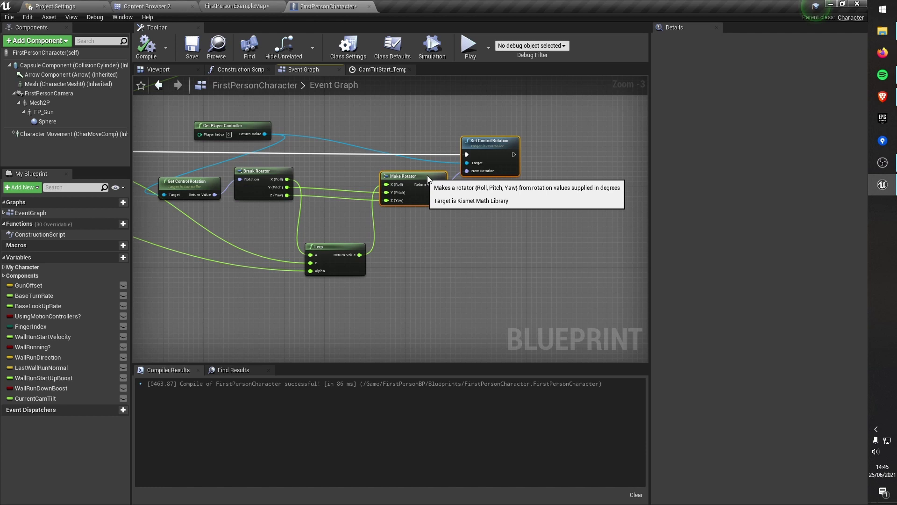
Place the TiltCamEnd event below the tilt chain and wire its output into the multiply node.
scroll(402, 225, down, 3)
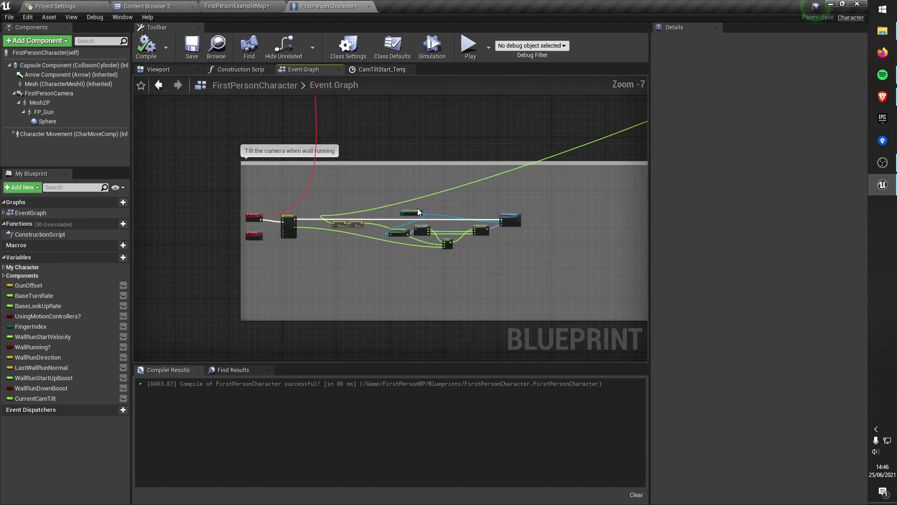
scroll(173, 167, up, 1)
drag(232, 206, 161, 297)
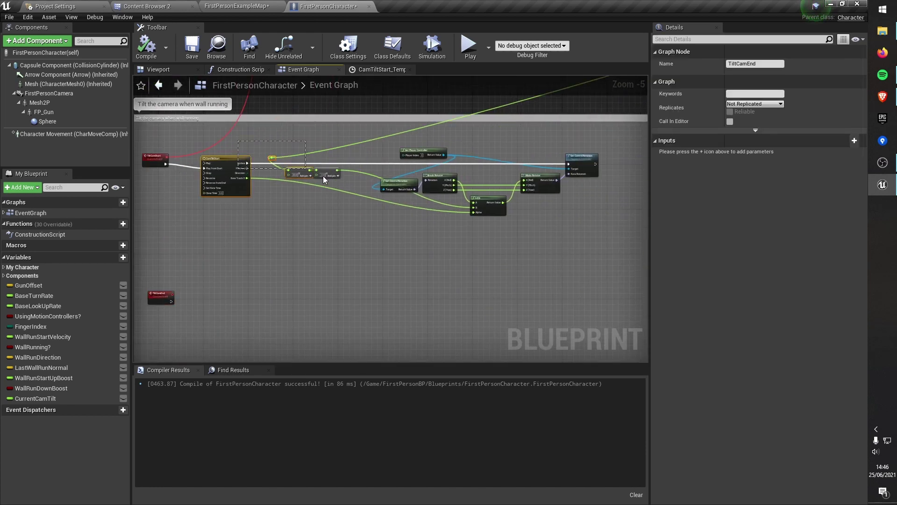
scroll(243, 299, up, 3)
scroll(262, 234, down, 3)
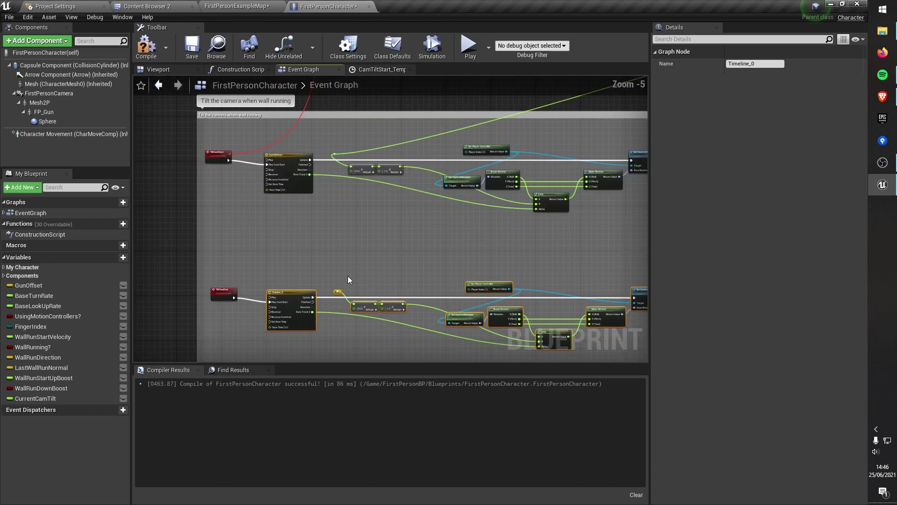
scroll(280, 193, up, 1)
drag(250, 314, 279, 268)
scroll(279, 269, up, 1)
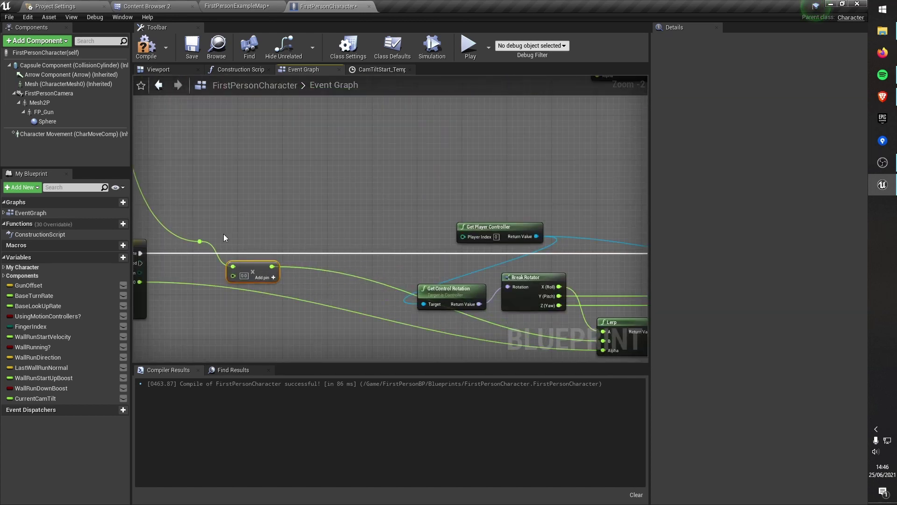
scroll(224, 238, down, 2)
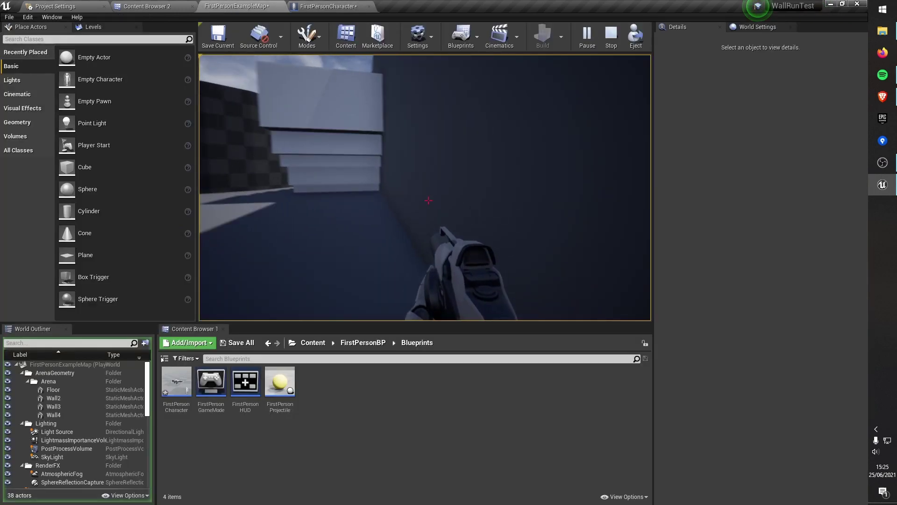